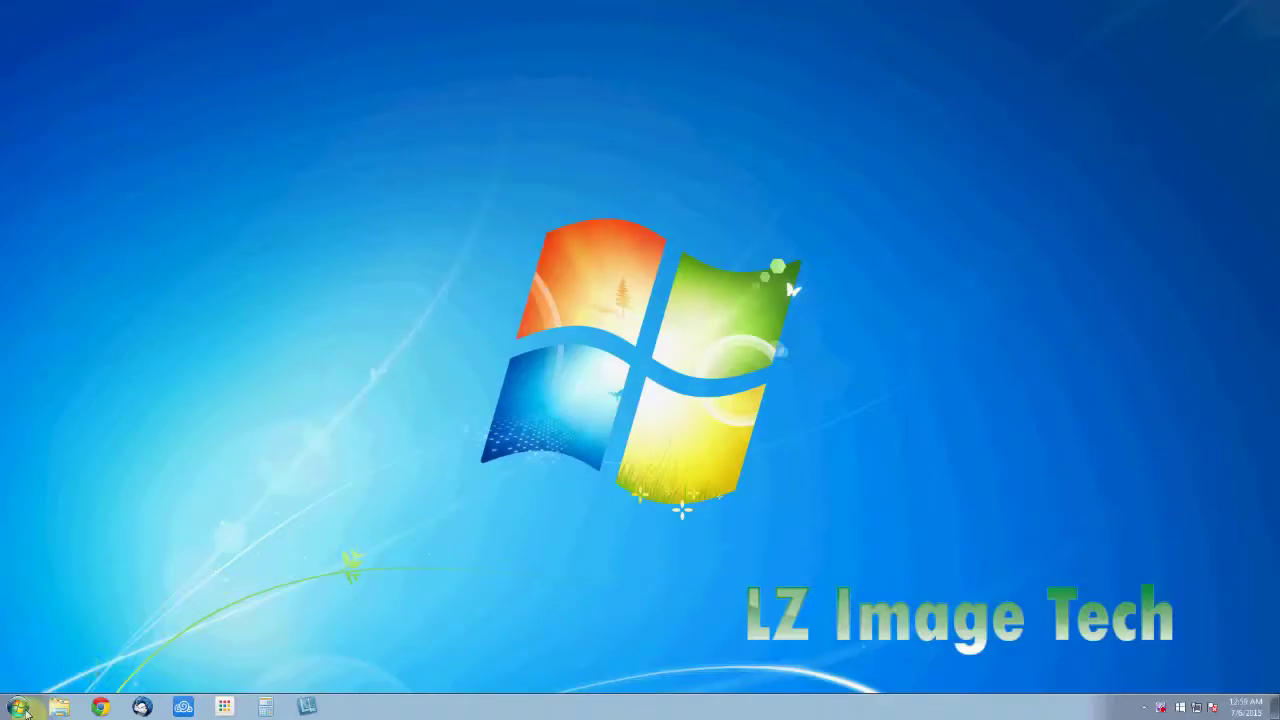
Browse from Computer through Removable Disk (E:) and DCIM into the 100DSCIM folder
{"action": "left_click", "coordinate": [27, 710]}
{"action": "left_click", "coordinate": [229, 506]}
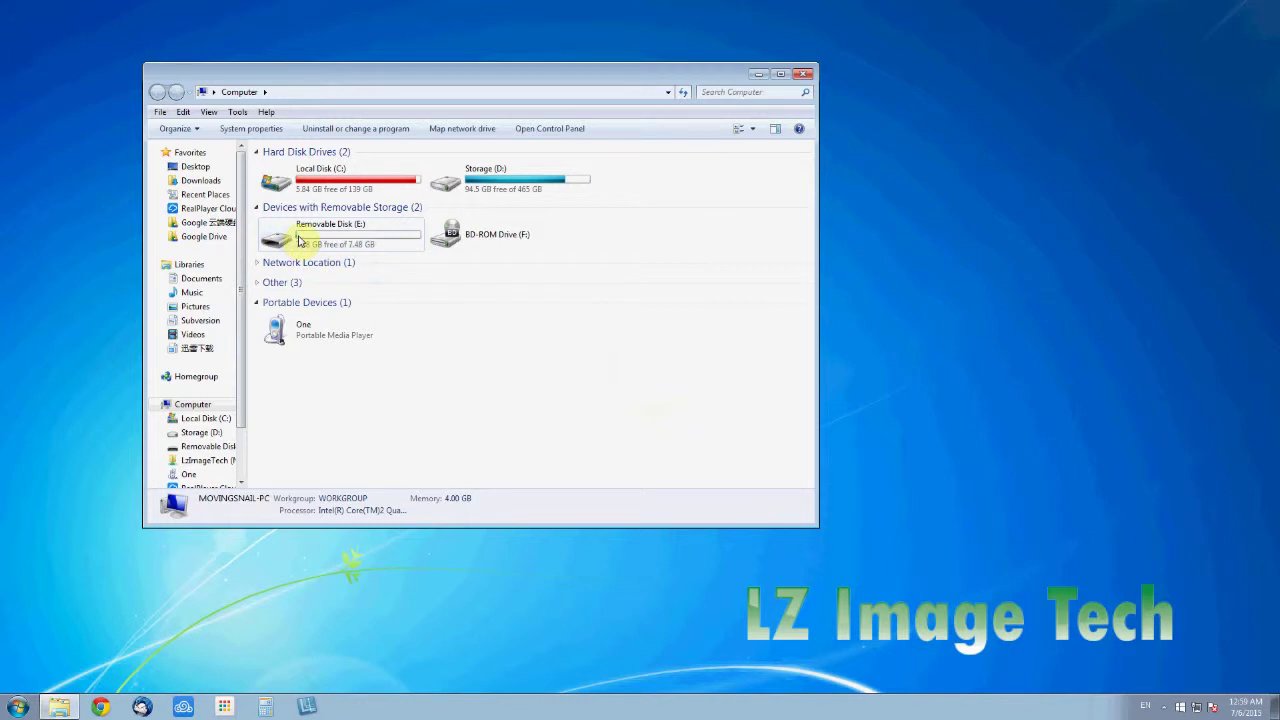
{"action": "double_click", "coordinate": [297, 238]}
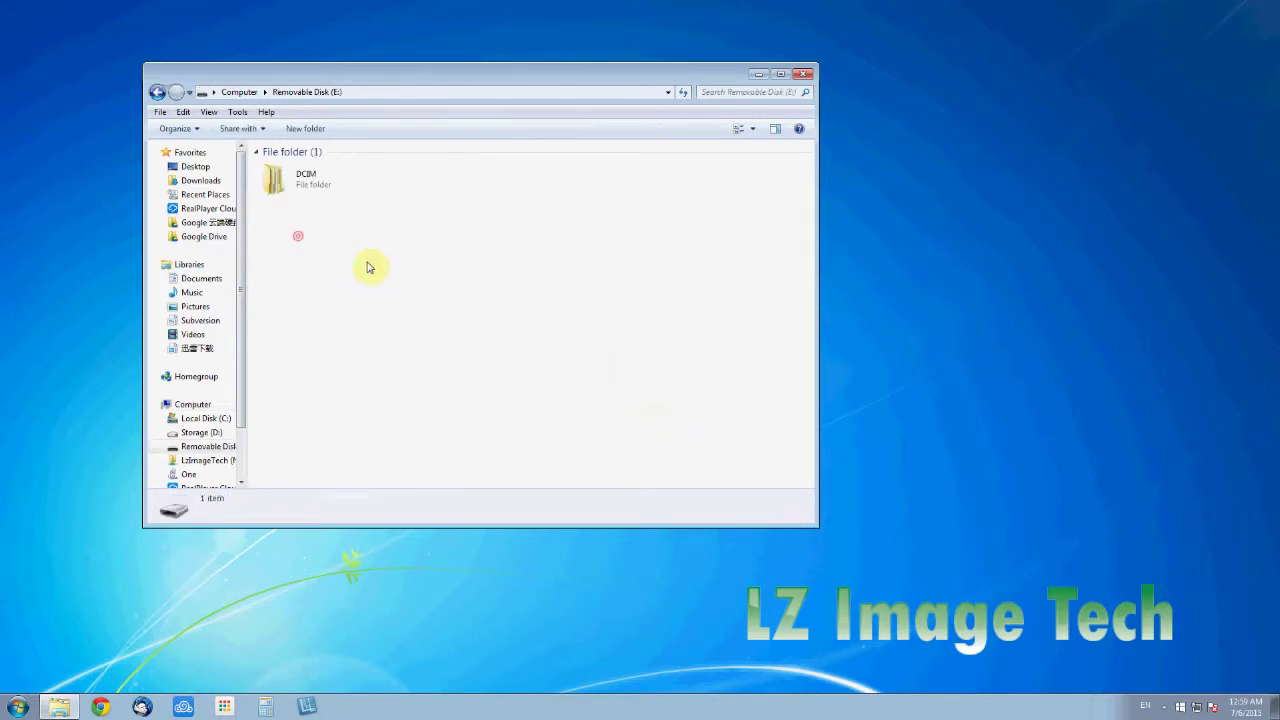
{"action": "double_click", "coordinate": [287, 181]}
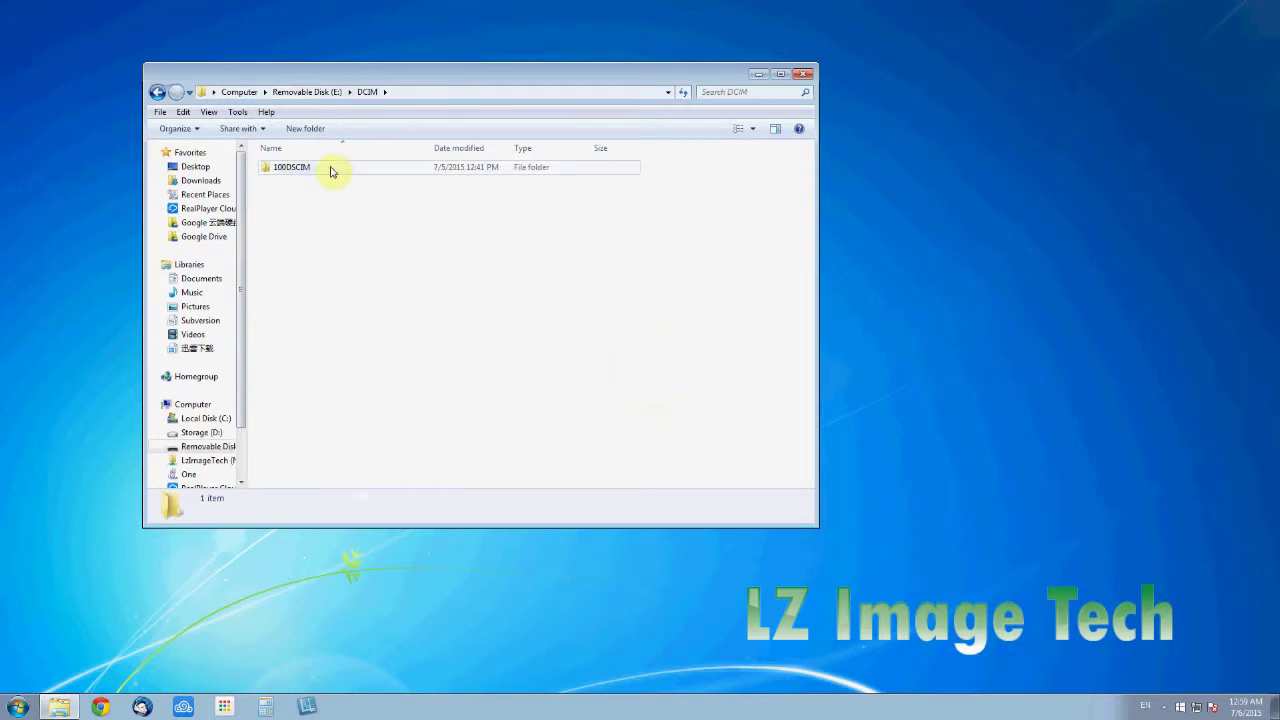
{"action": "left_click", "coordinate": [330, 168]}
{"action": "double_click", "coordinate": [317, 169]}
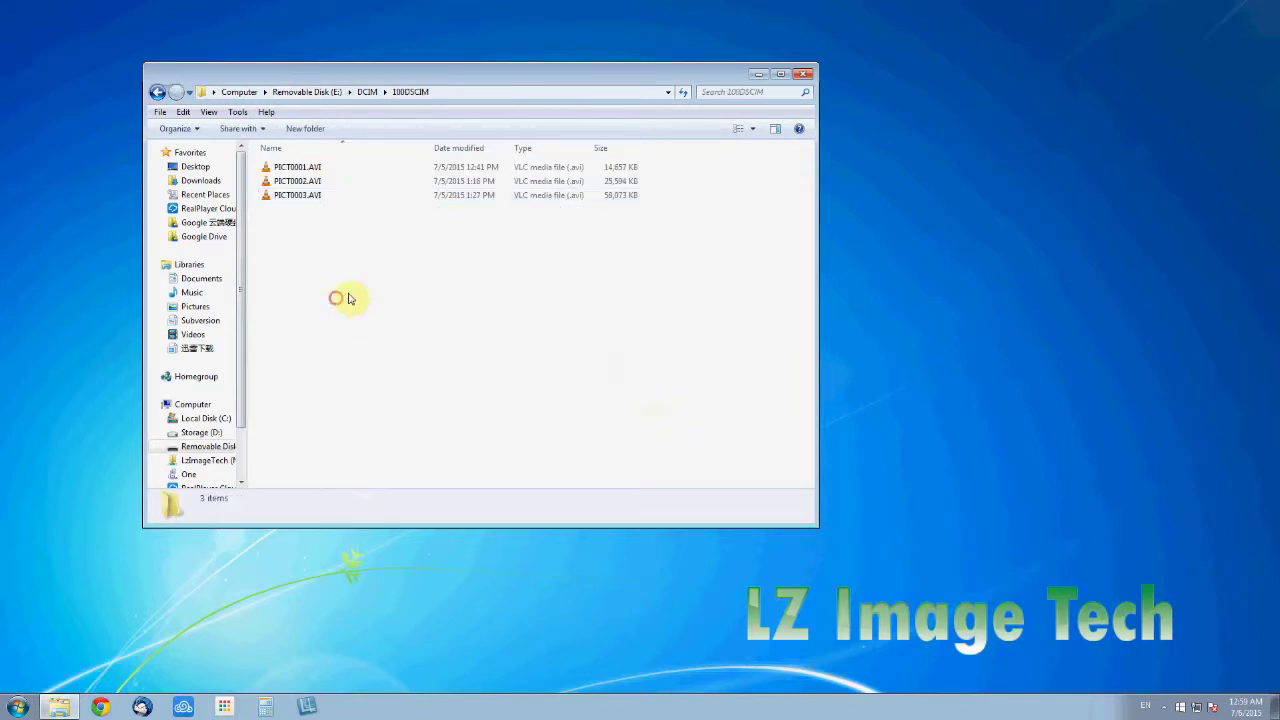
Select PICT0003.AVI from the three AVI clips
{"action": "left_click_drag", "start_coordinate": [348, 298], "coordinate": [300, 170]}
{"action": "left_click", "coordinate": [317, 252]}
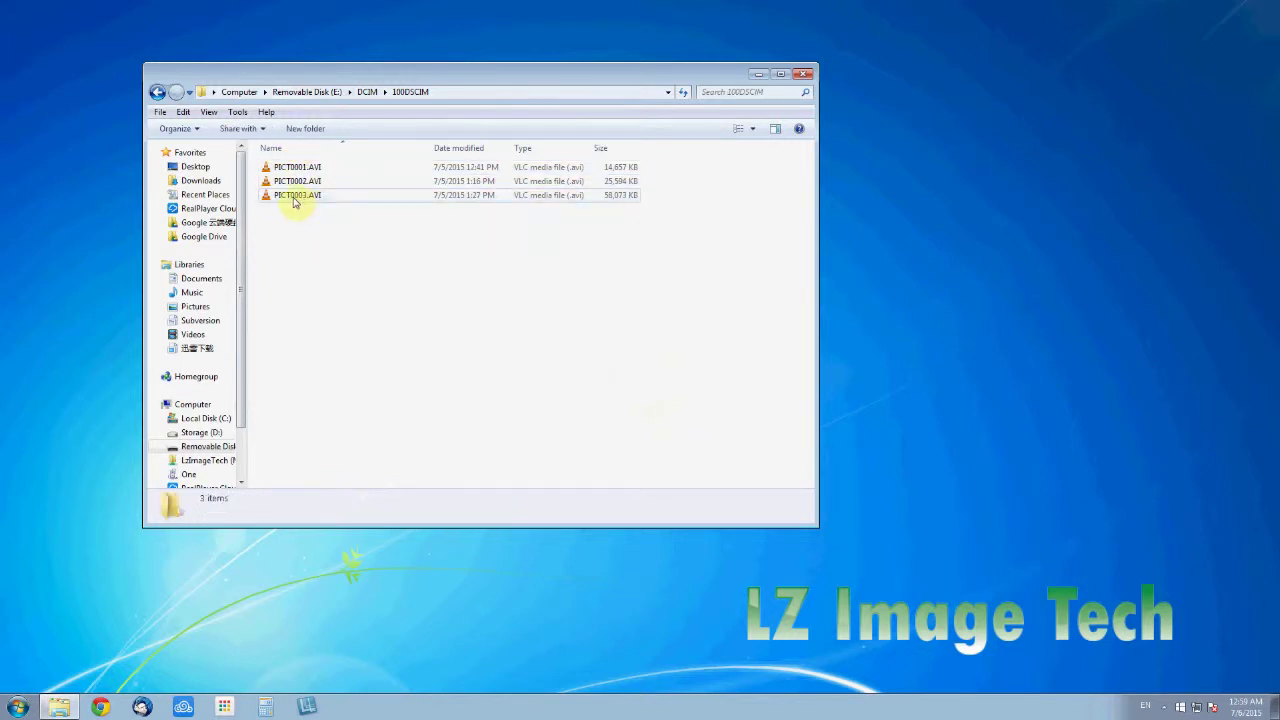
{"action": "left_click", "coordinate": [297, 200]}
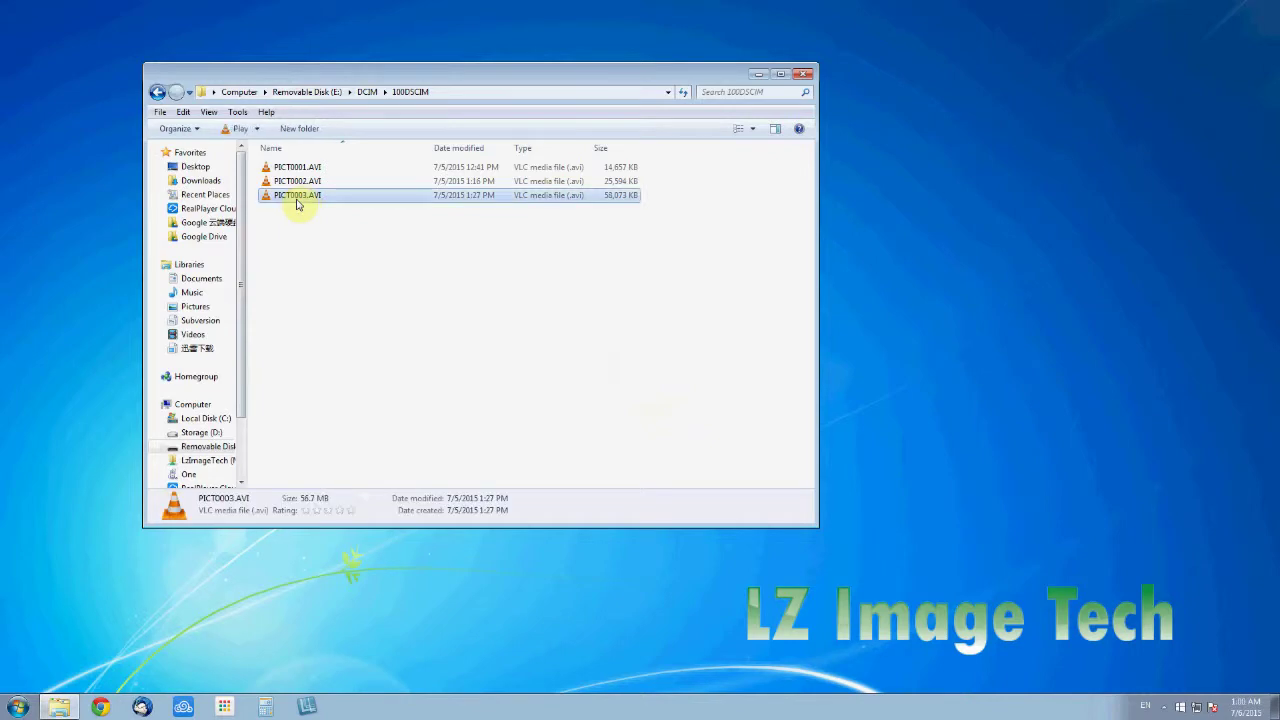
Play the 00:36 clip PICT0003.AVI in VLC media player until it finishes
{"action": "double_click", "coordinate": [310, 205]}
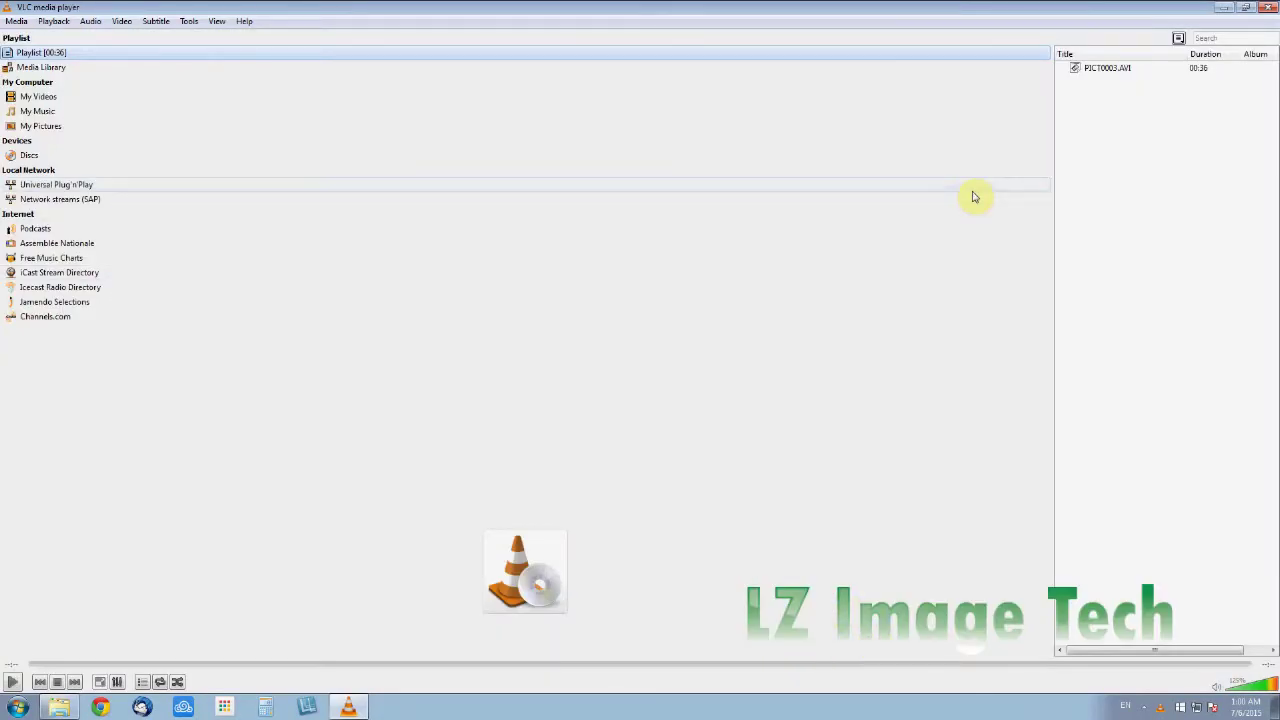
Close VLC and open the root of Removable Disk (E:) from Computer
{"action": "left_click", "coordinate": [1266, 8]}
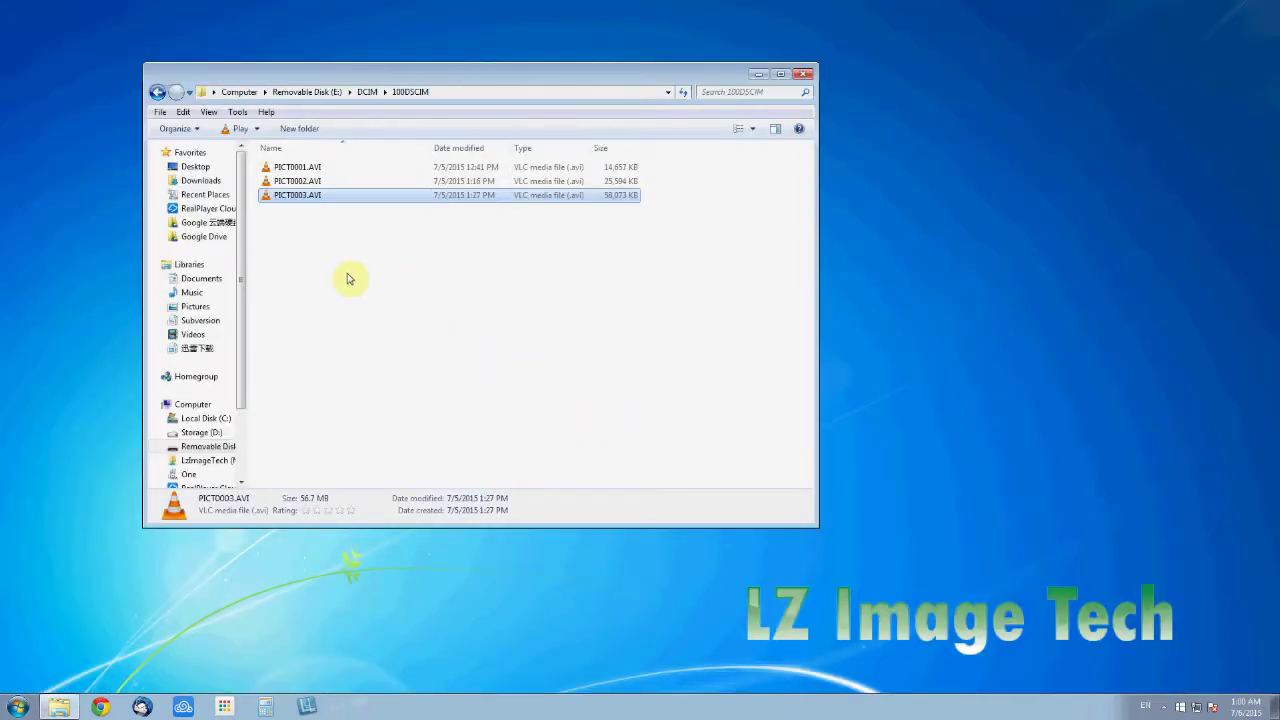
{"action": "left_click", "coordinate": [346, 273]}
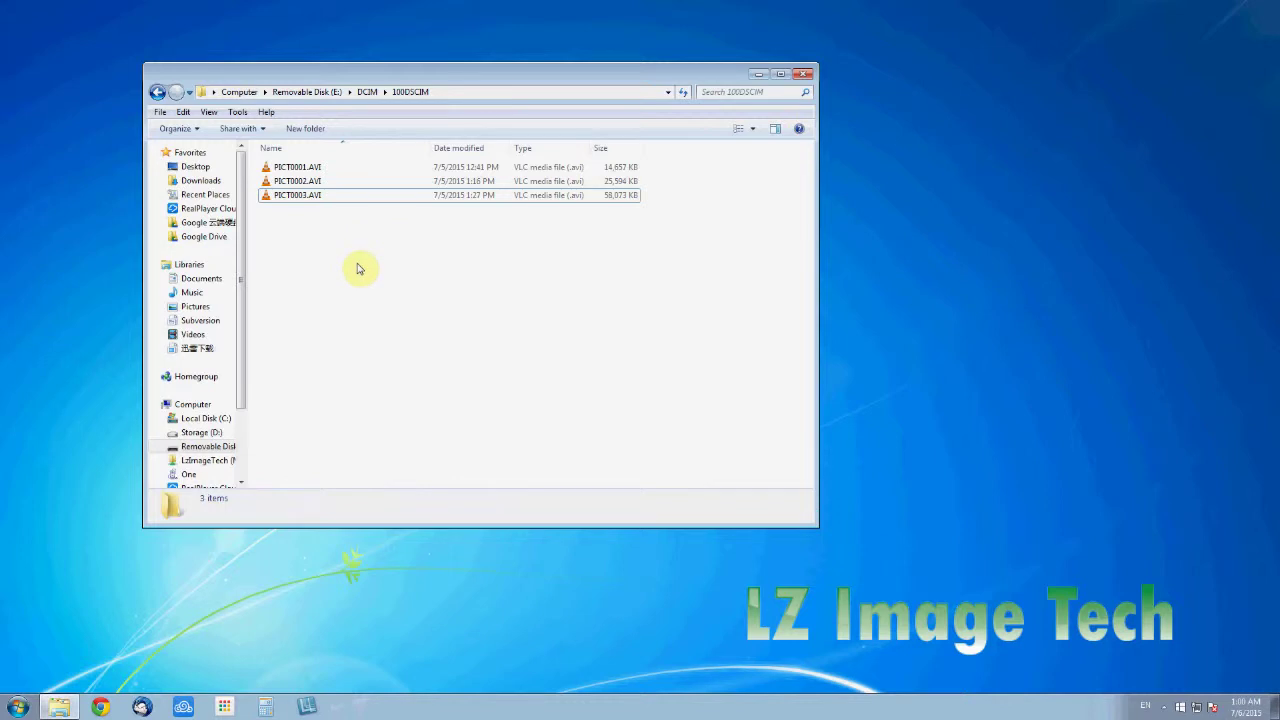
{"action": "left_click", "coordinate": [238, 92]}
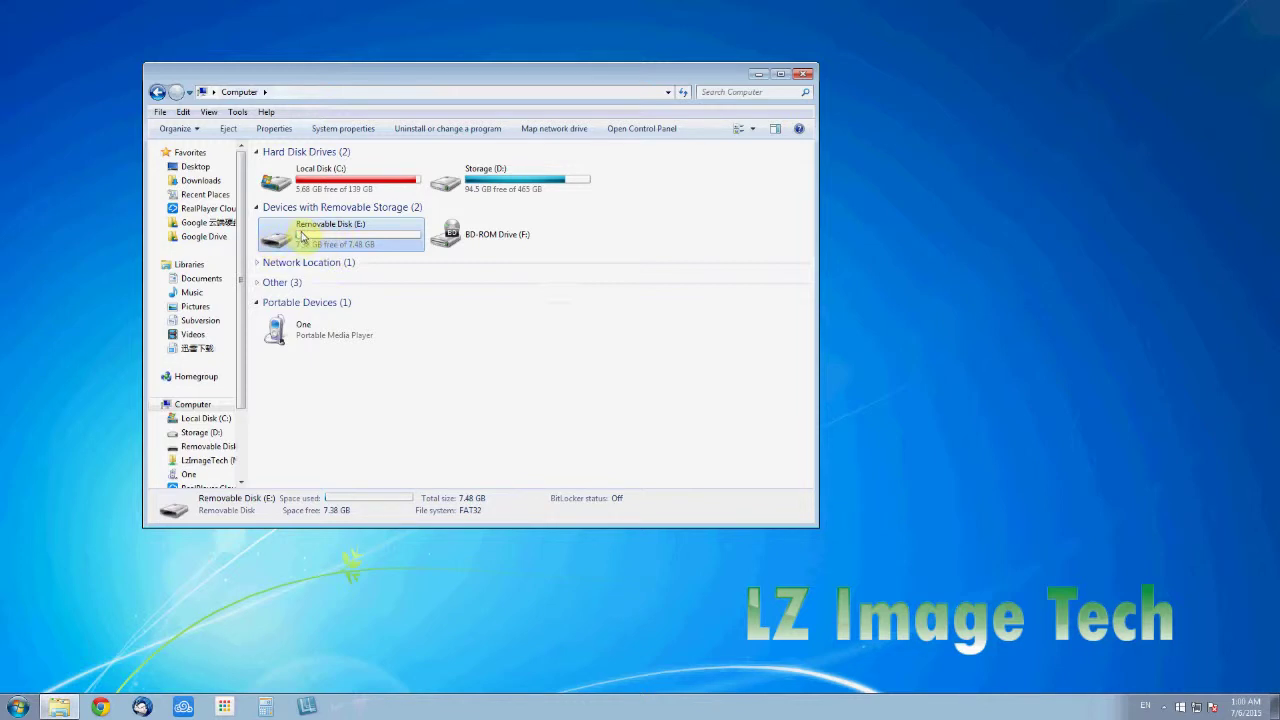
{"action": "double_click", "coordinate": [301, 235]}
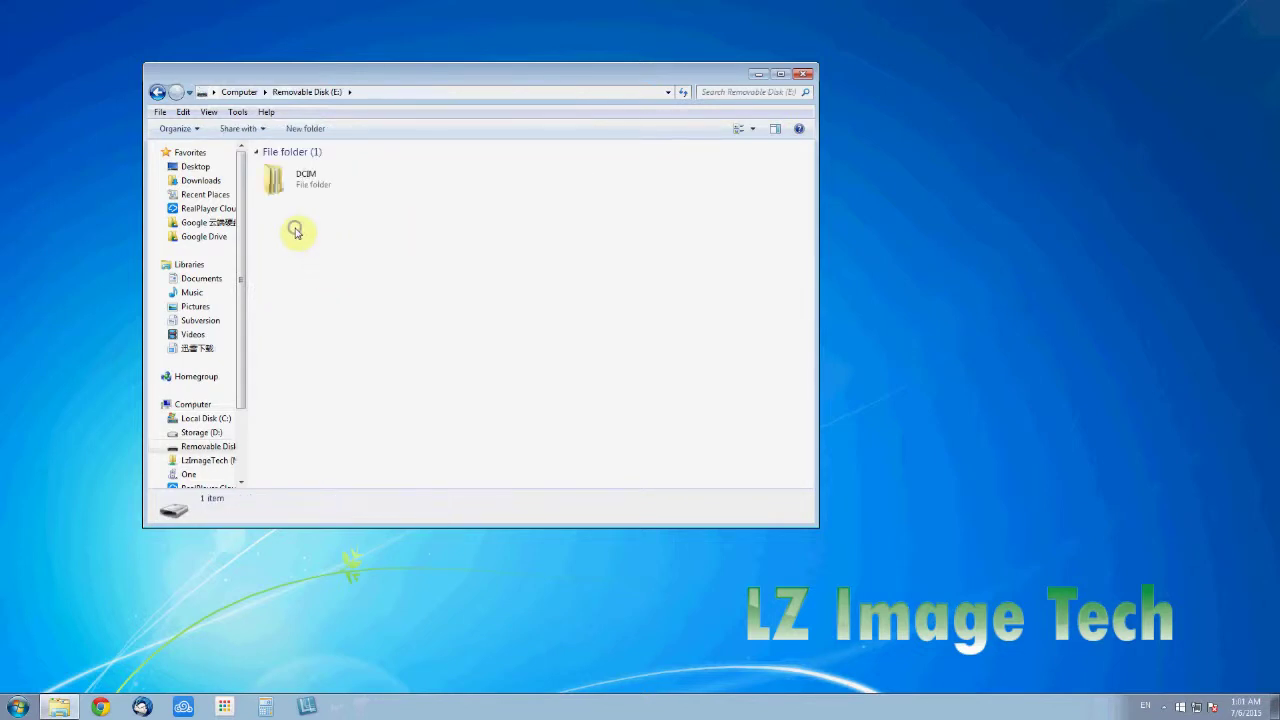
Create a new text document on the drive named time.txt
{"action": "right_click", "coordinate": [296, 232]}
{"action": "left_click", "coordinate": [376, 526]}
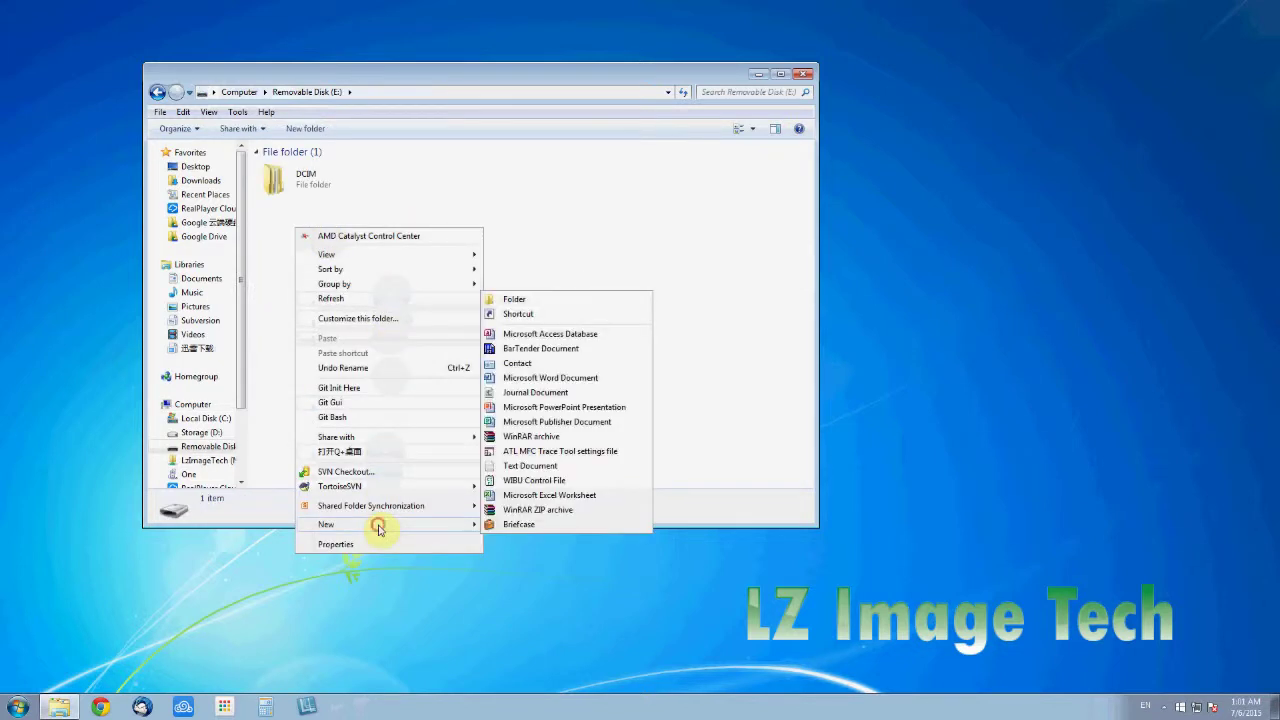
{"action": "left_click", "coordinate": [529, 466]}
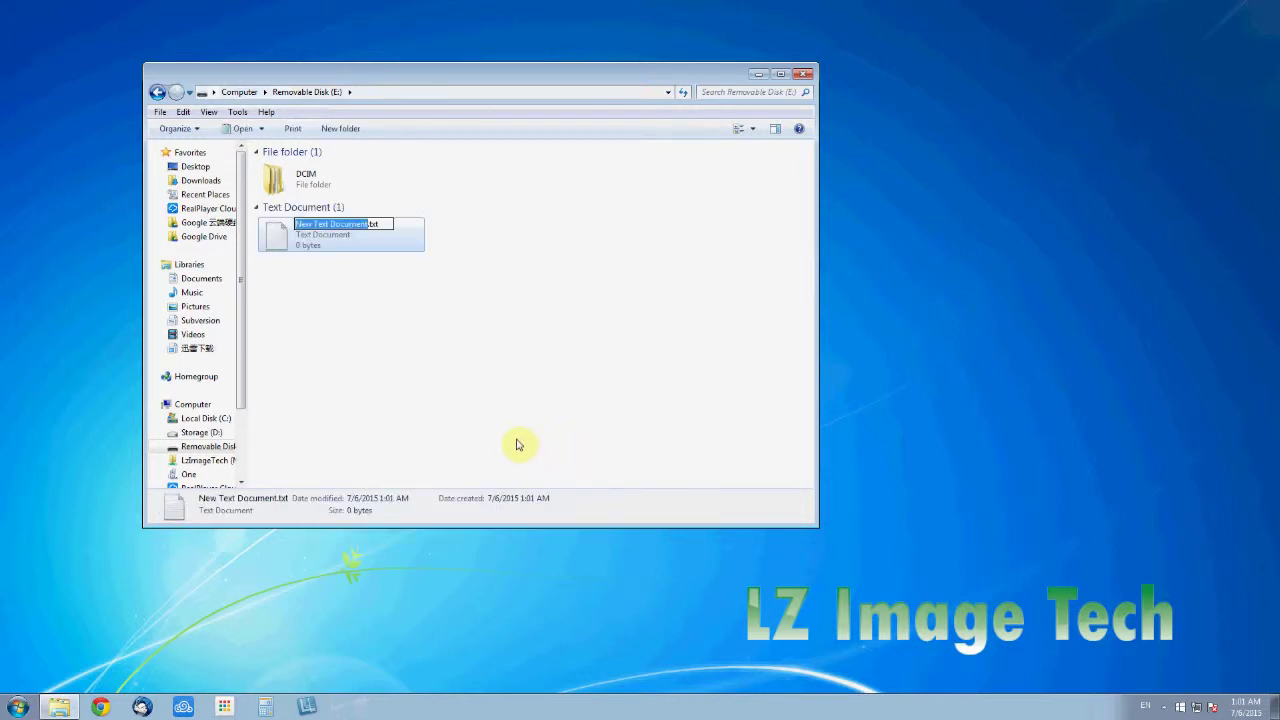
{"action": "type", "text": "time"}
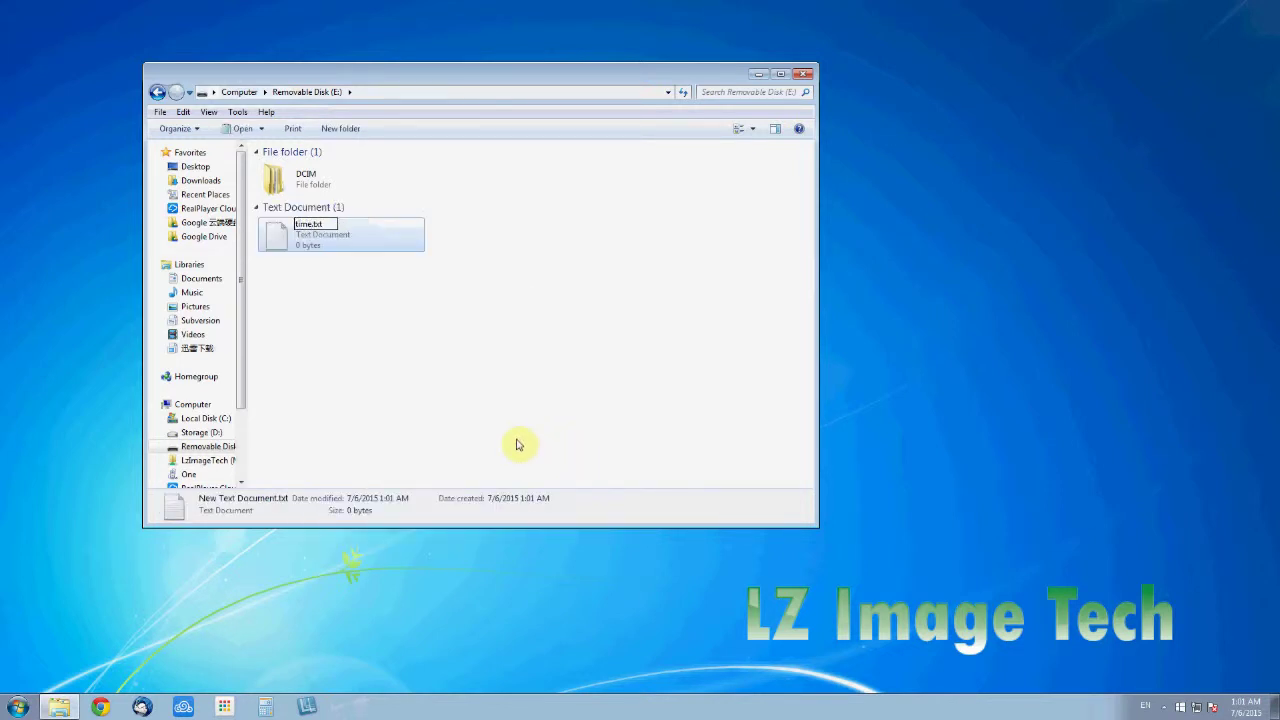
{"action": "key", "text": "Return"}
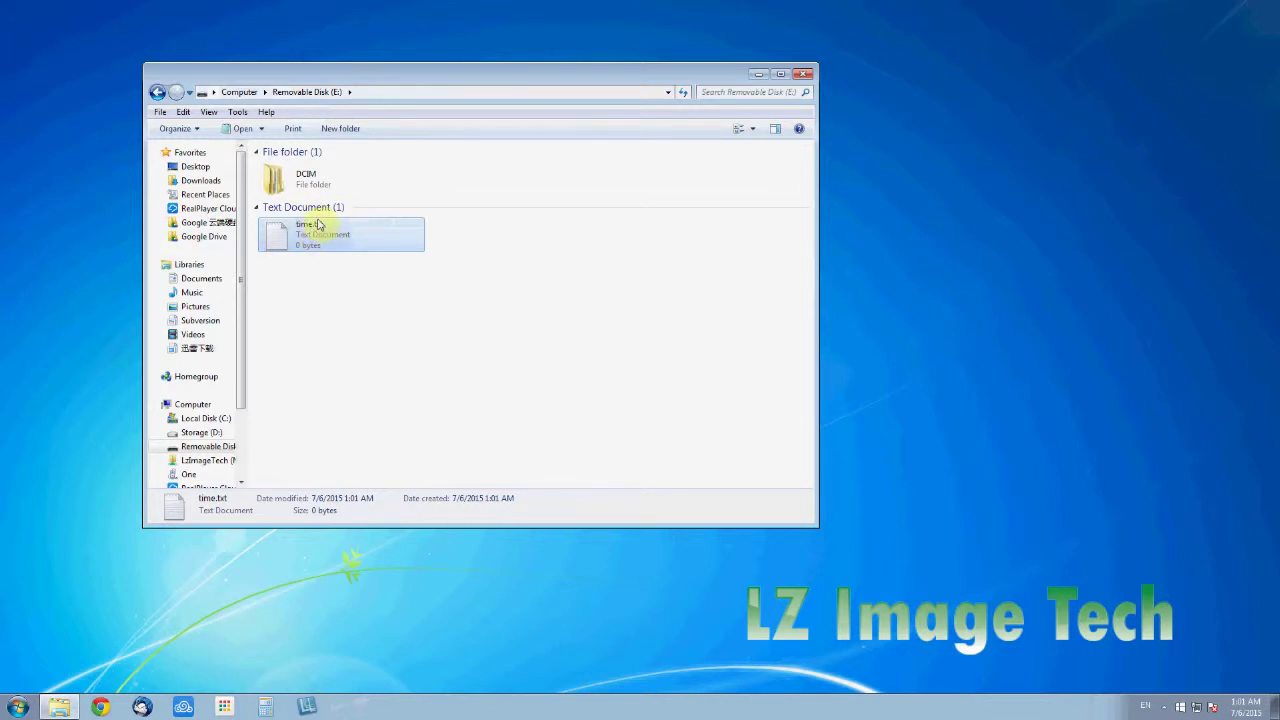
{"action": "left_click", "coordinate": [301, 308]}
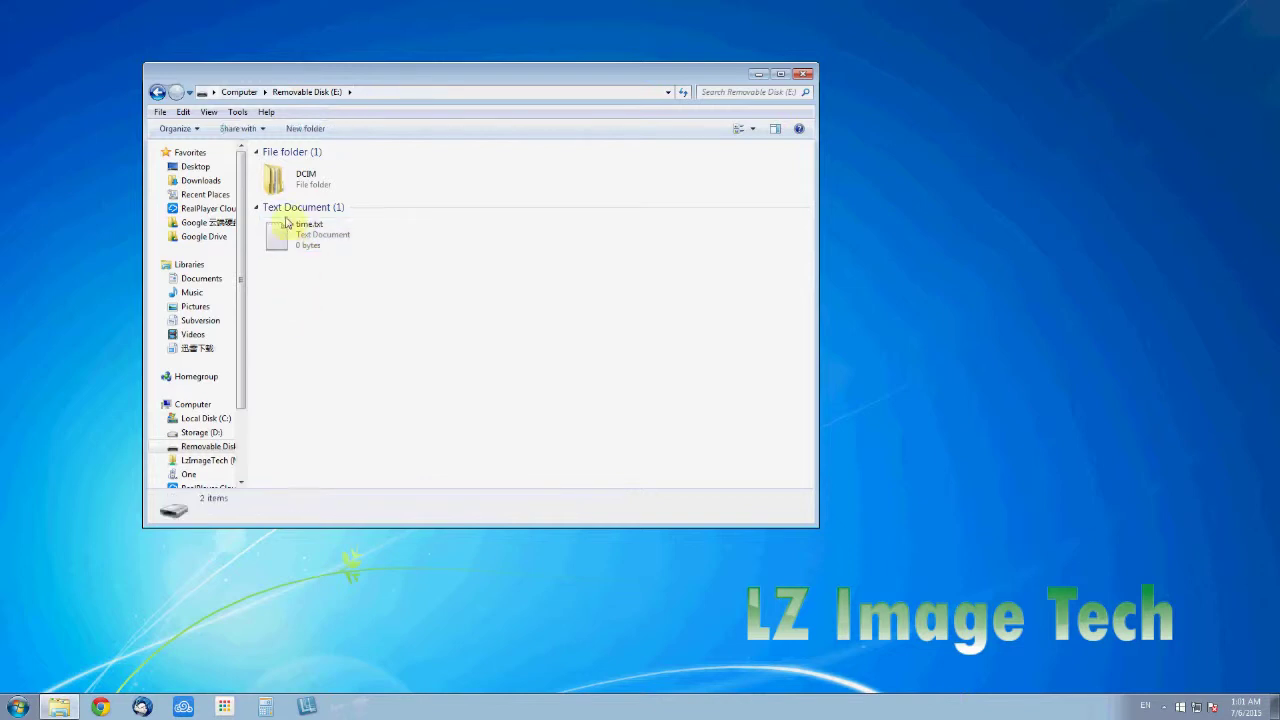
Write 2015.01.02 13:04:00 into time.txt in Notepad and save it
{"action": "double_click", "coordinate": [279, 246]}
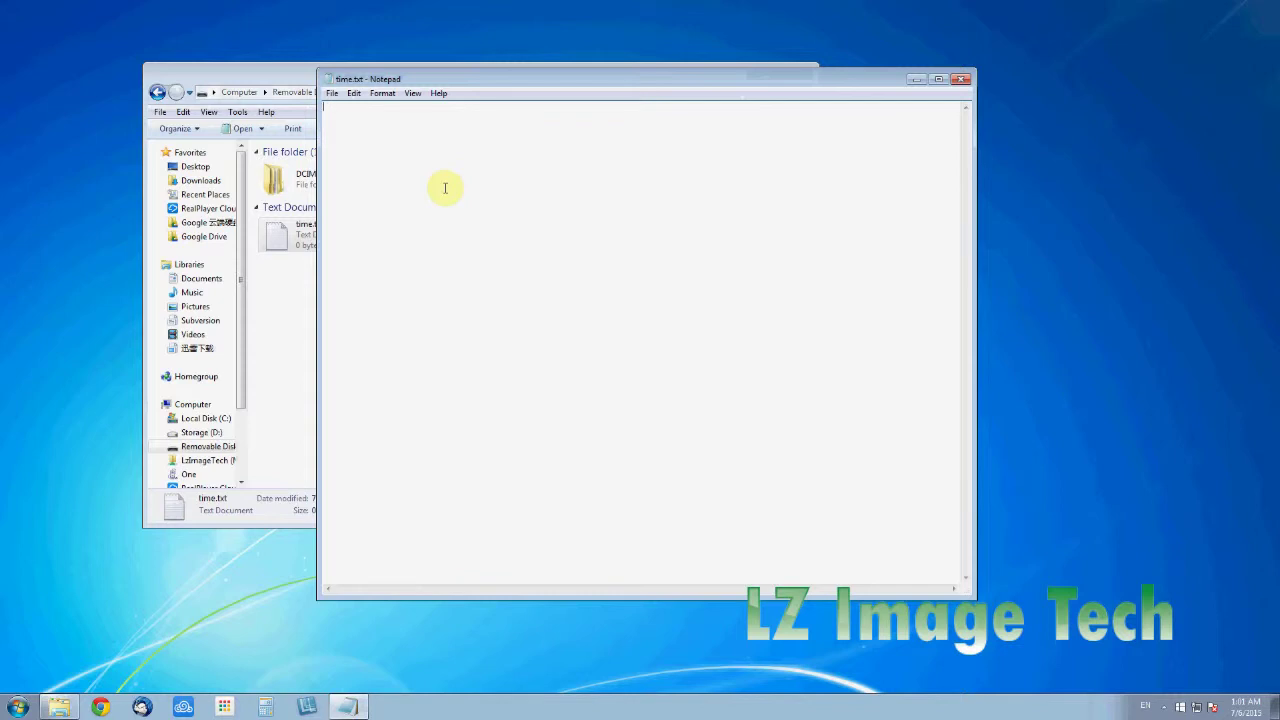
{"action": "type", "text": "2015"}
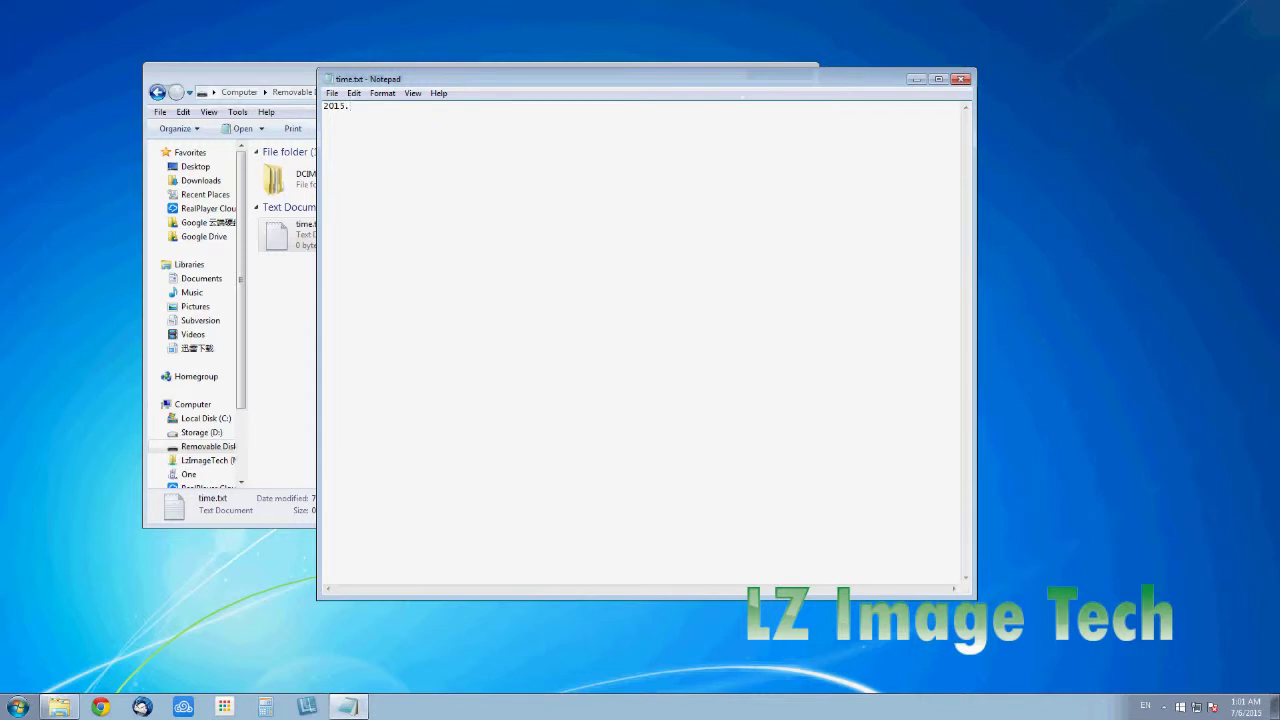
{"action": "type", "text": ".01.02"}
{"action": "type", "text": "13:04:00"}
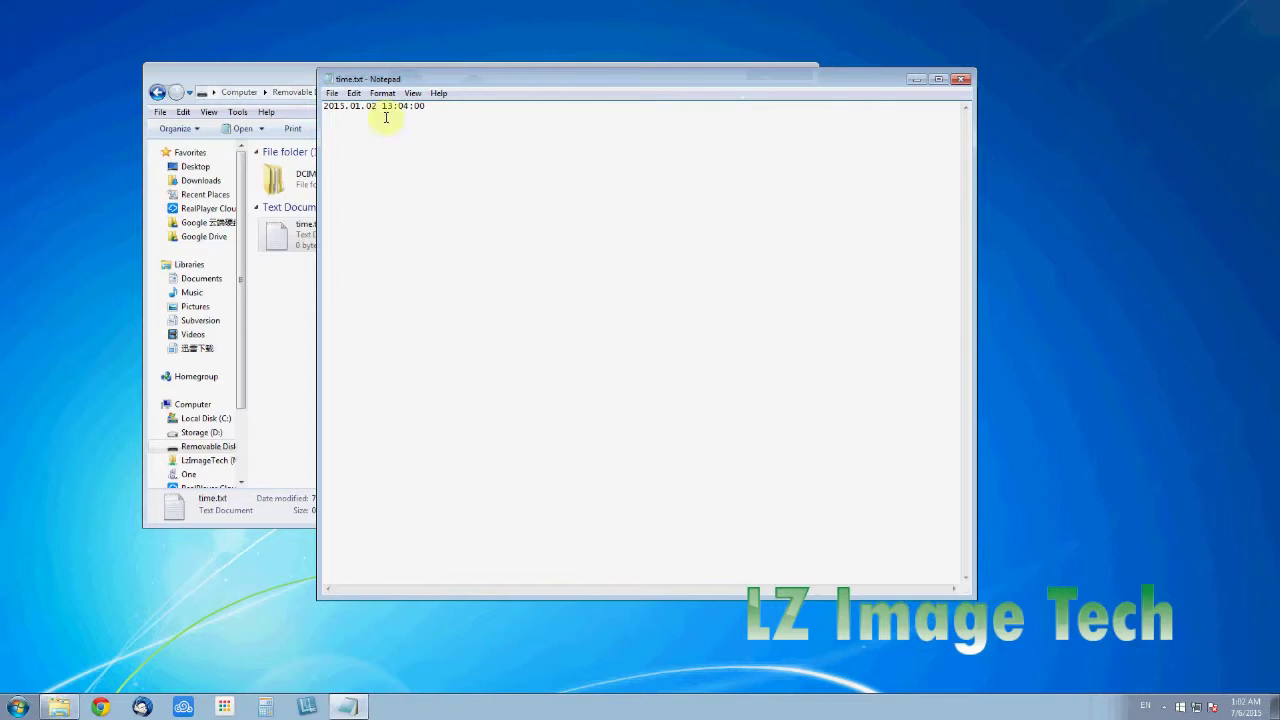
{"action": "left_click", "coordinate": [332, 93]}
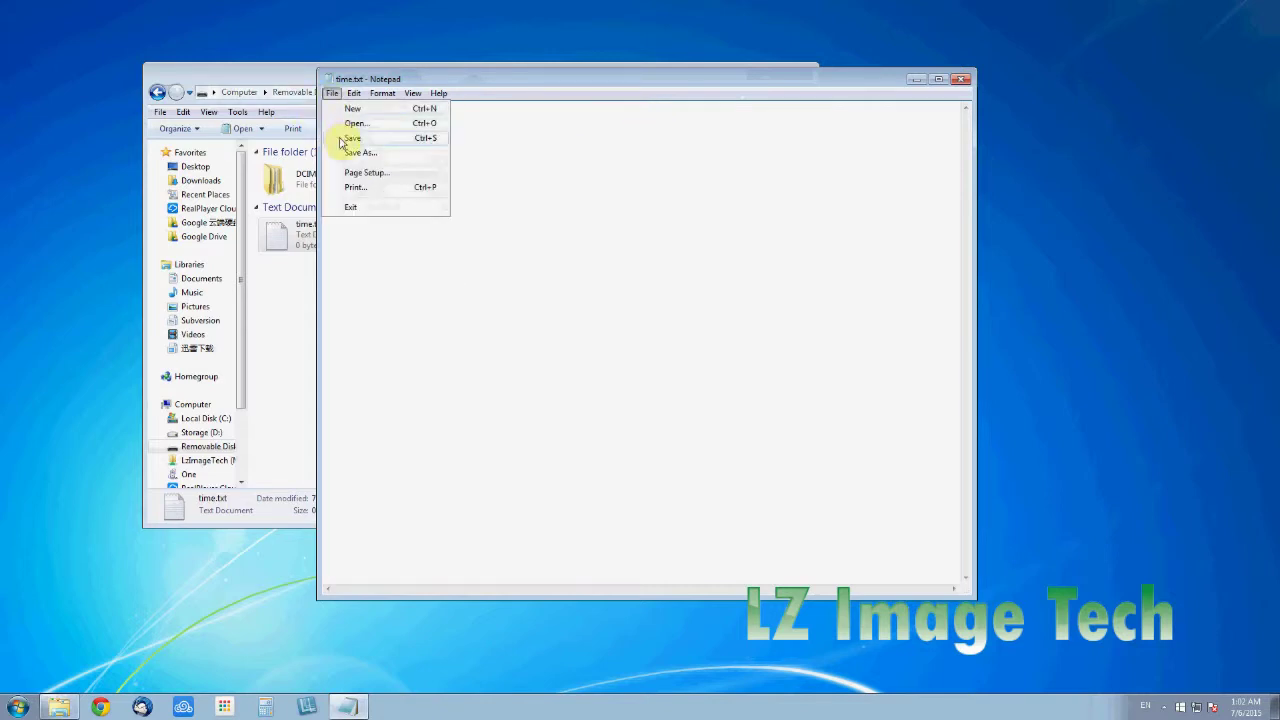
{"action": "left_click", "coordinate": [340, 140]}
{"action": "left_click", "coordinate": [960, 79]}
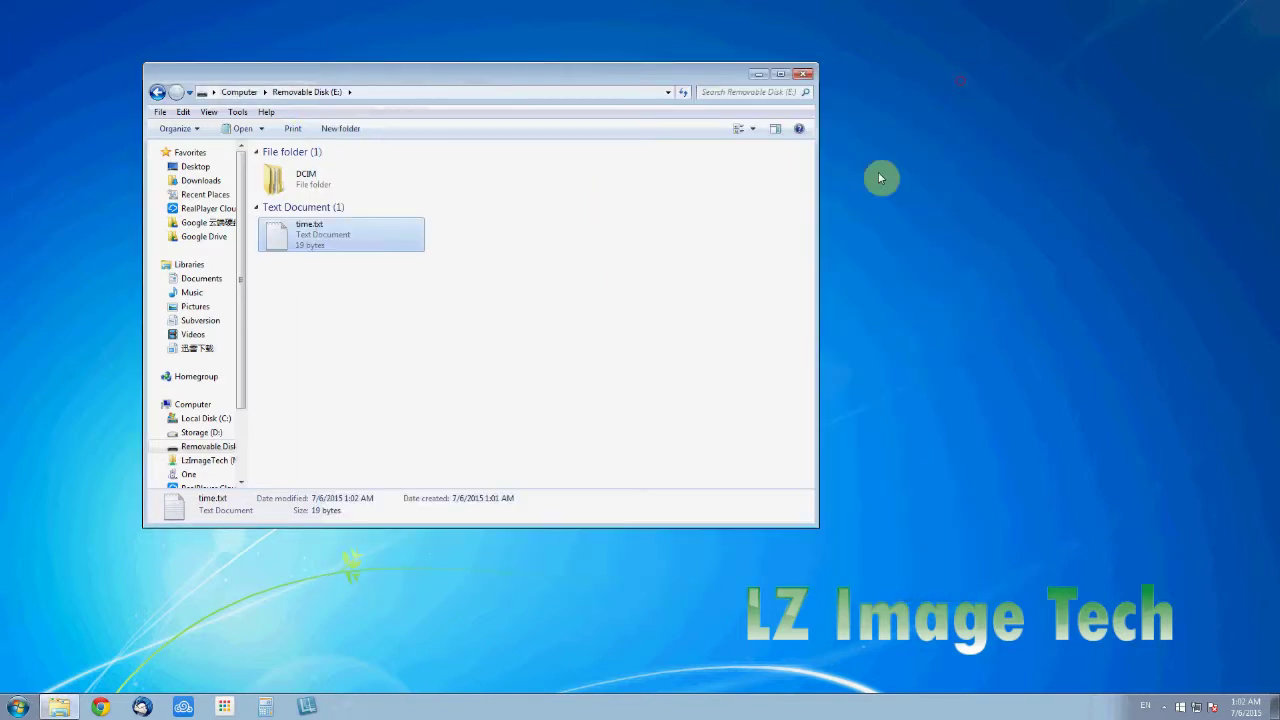
{"action": "left_click", "coordinate": [580, 299]}
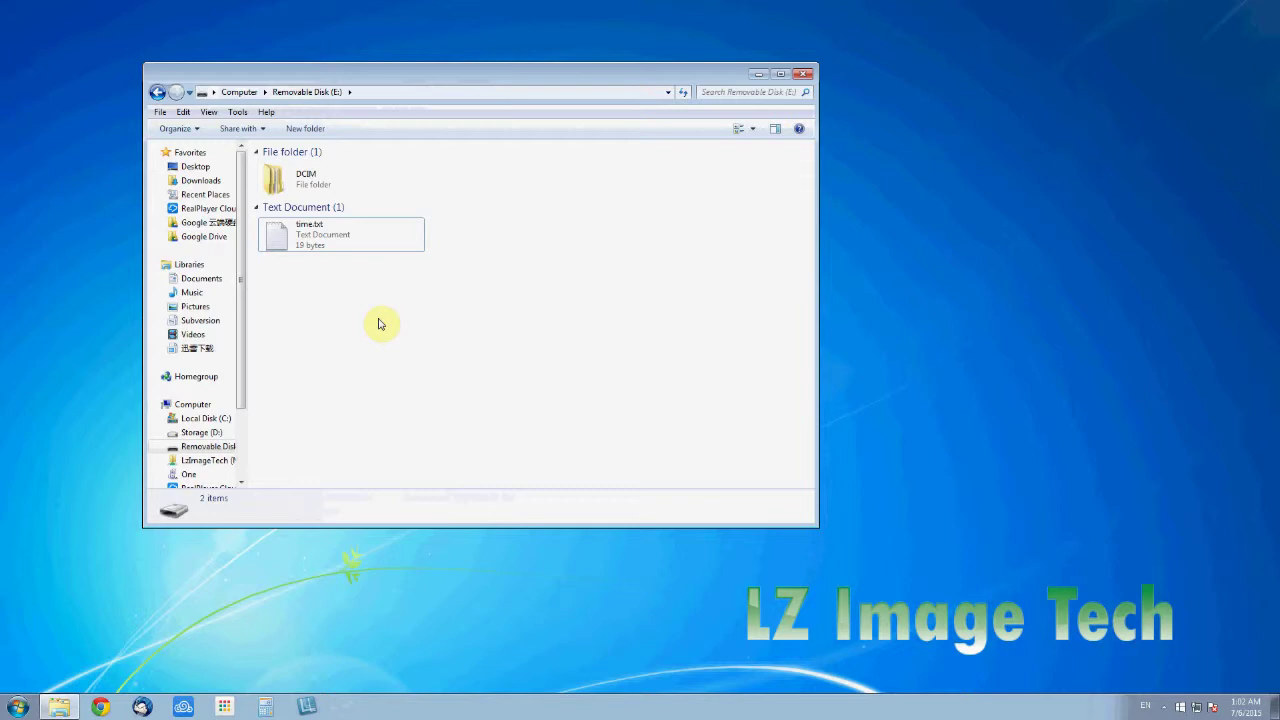
{"action": "left_click_drag", "start_coordinate": [391, 323], "coordinate": [286, 236]}
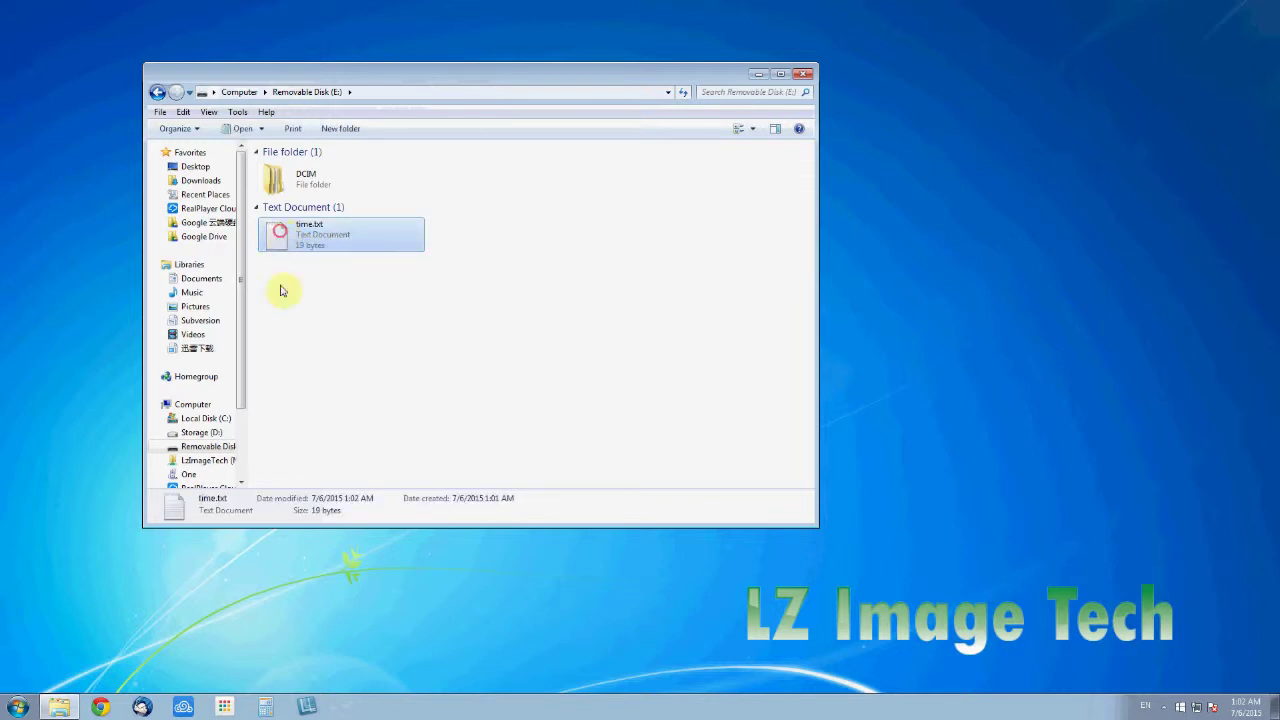
{"action": "left_click", "coordinate": [281, 291]}
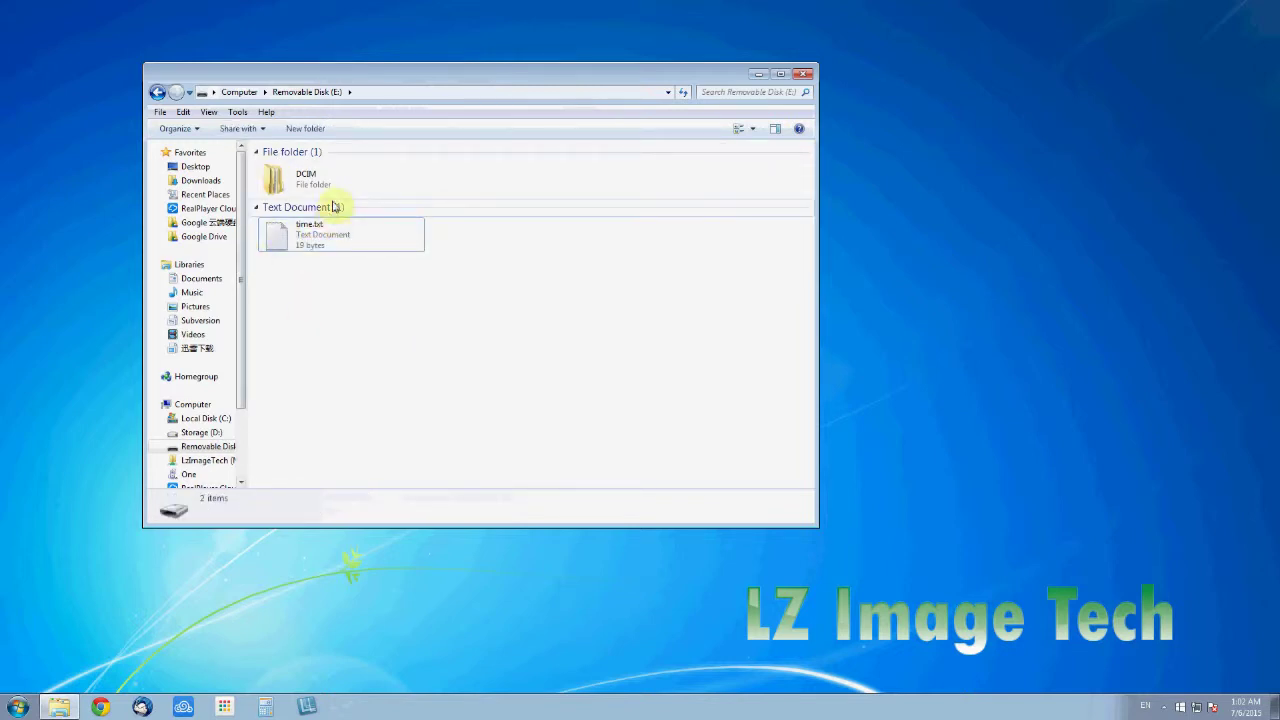